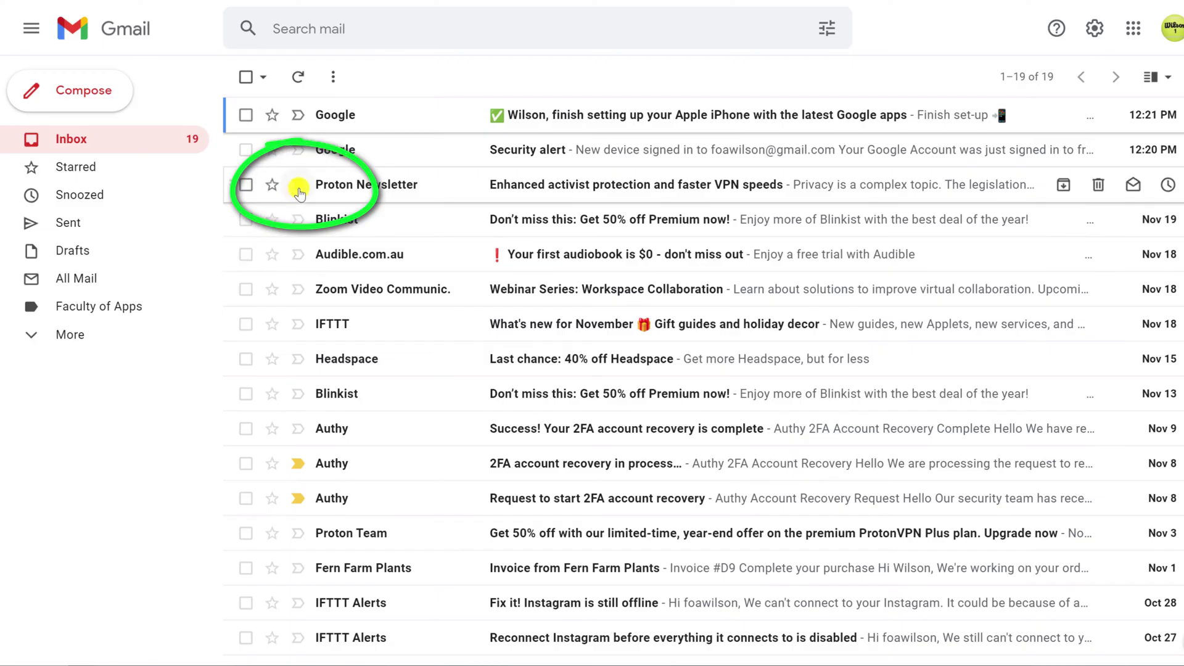
# Step: Remove the important marker from Proton Newsletter and mark the Fern Farm Plants invoice important
pyautogui.click(299, 186)
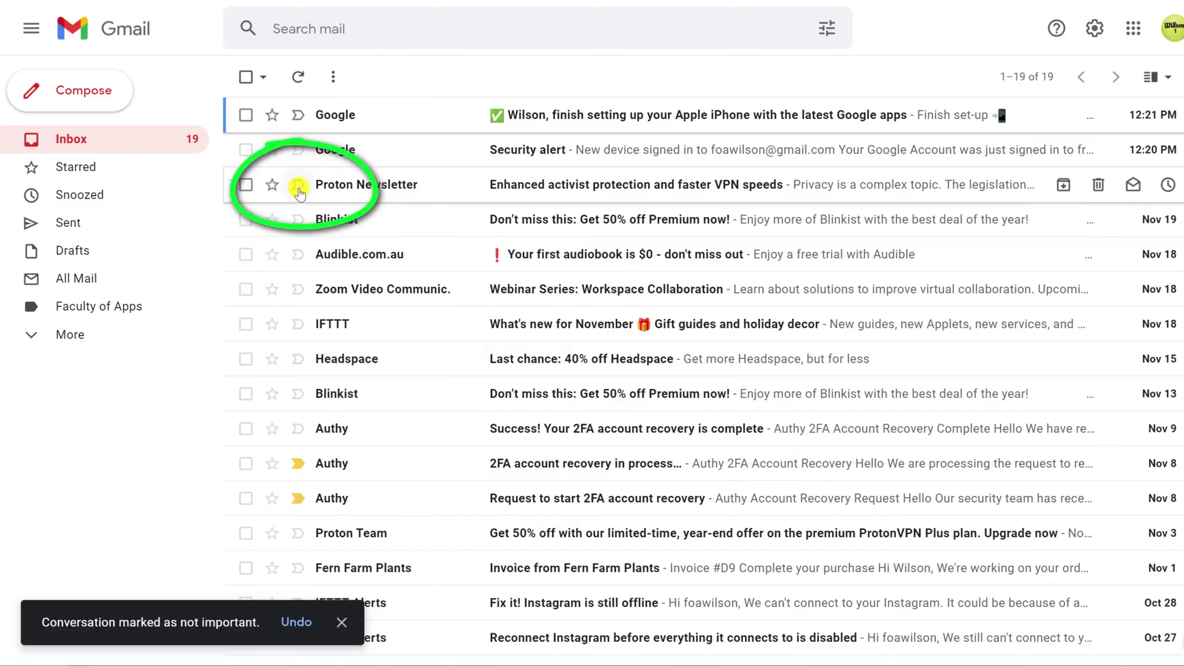
pyautogui.click(339, 622)
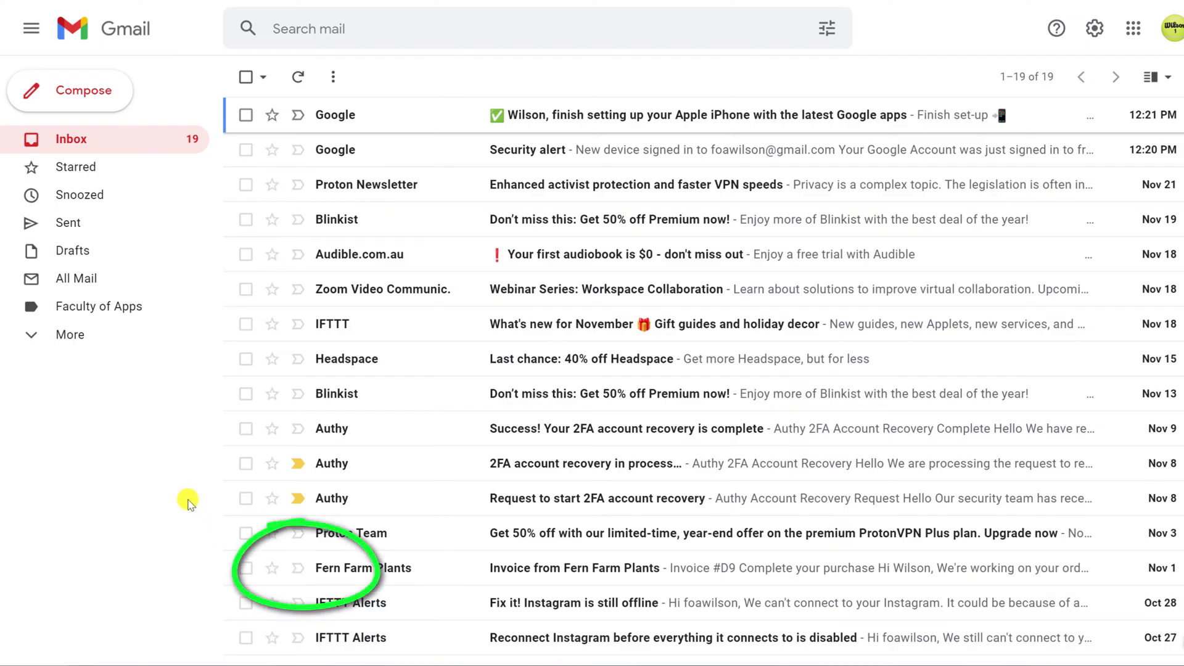
pyautogui.click(300, 569)
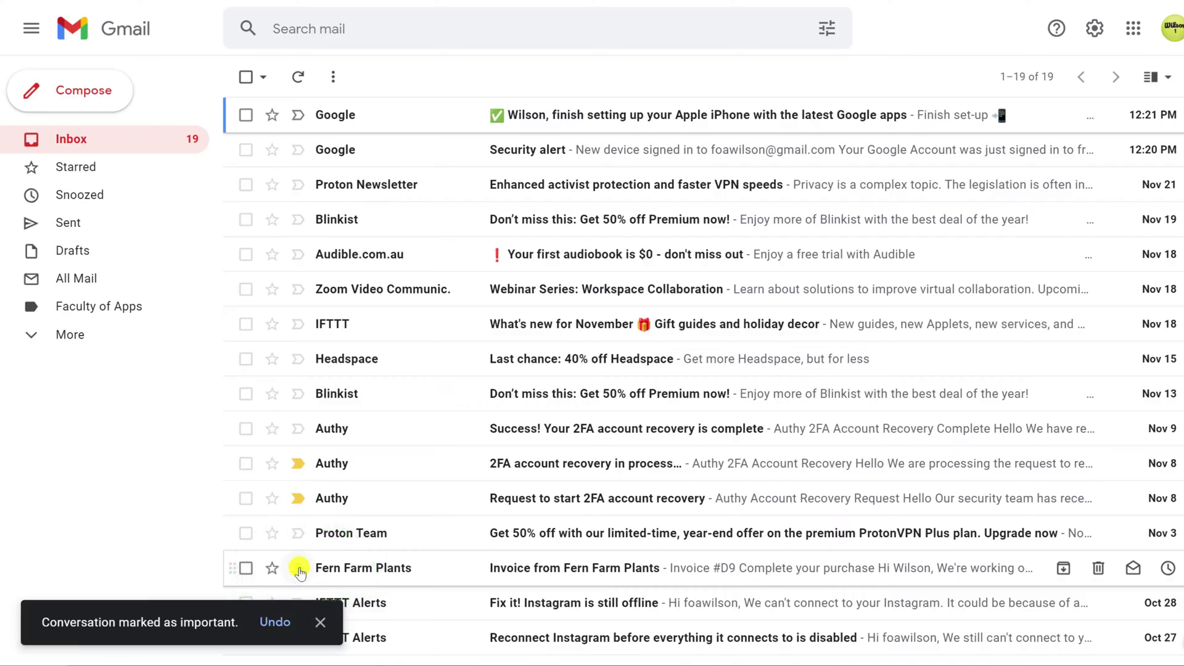
pyautogui.click(320, 622)
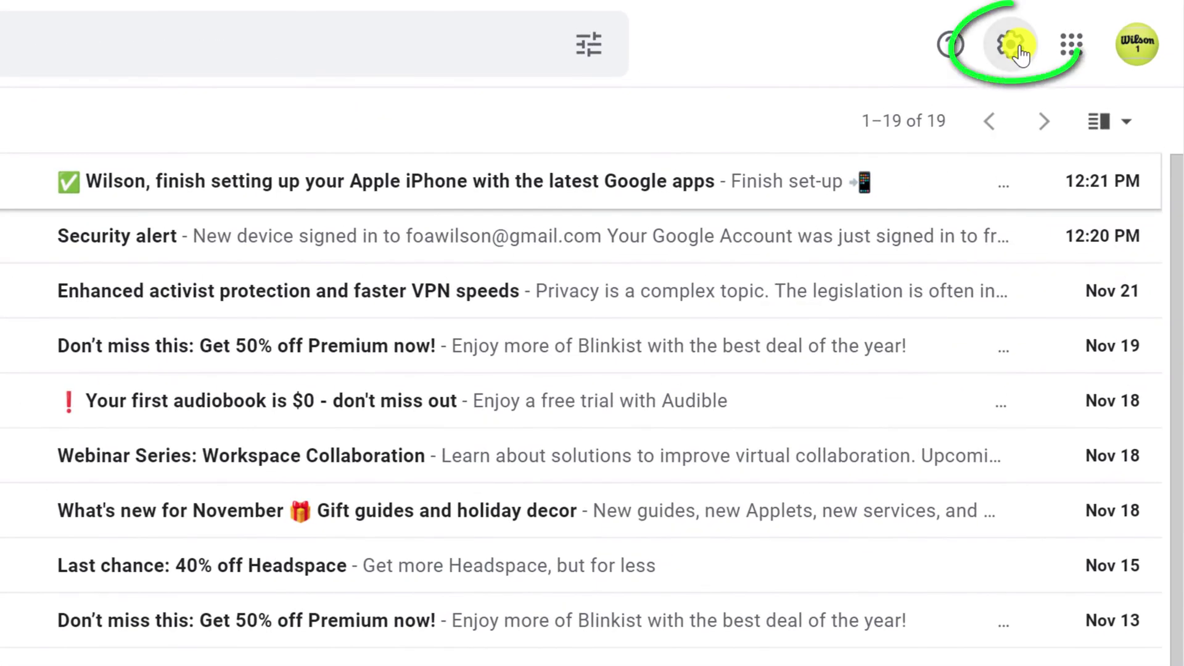
# Step: Switch the inbox type to 'Important first' in Quick settings
pyautogui.click(1015, 46)
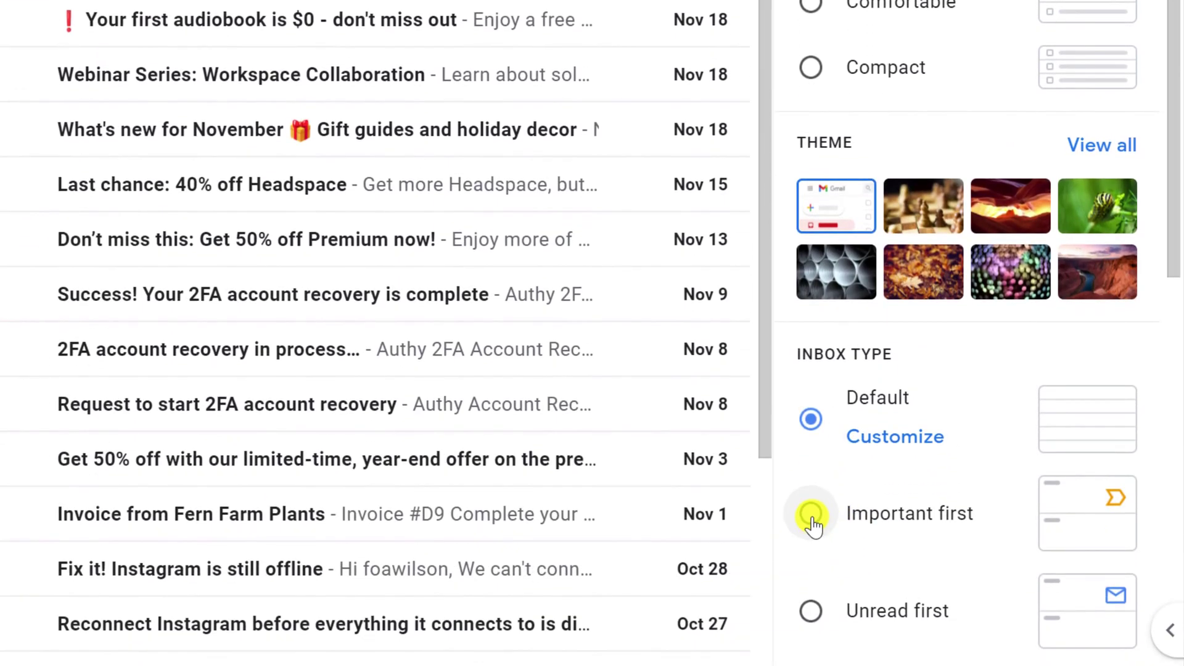
pyautogui.click(811, 516)
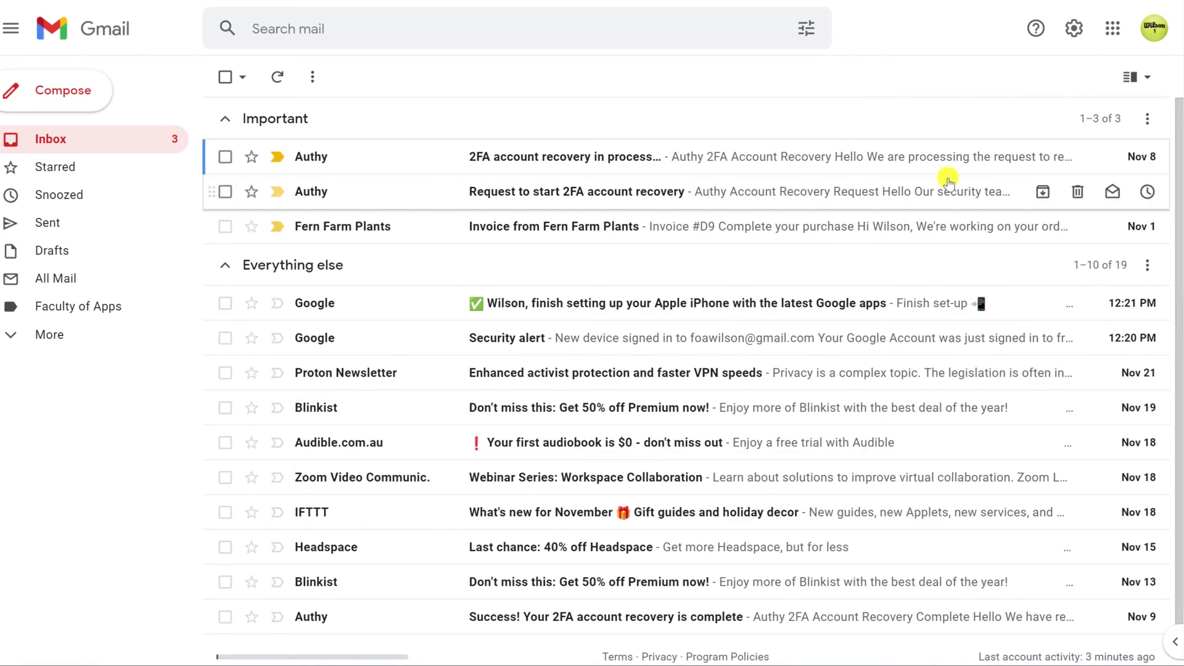
# Step: Set Importance markers to 'Don't use my past actions' in Inbox settings and save
pyautogui.click(1074, 37)
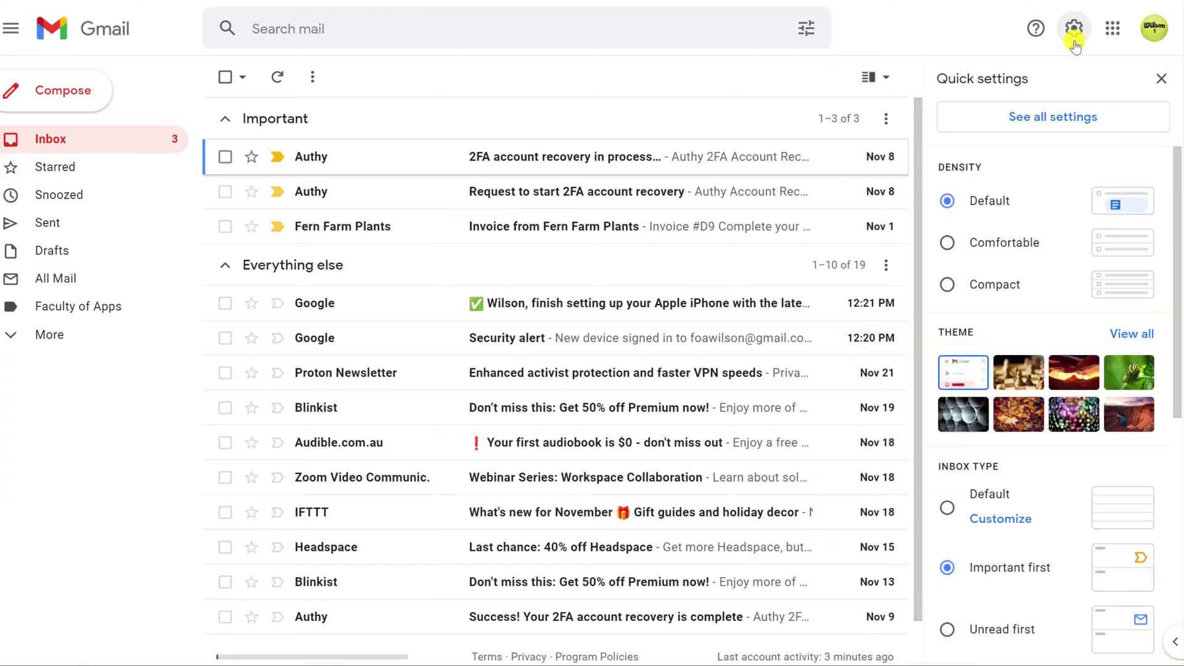
pyautogui.click(1111, 123)
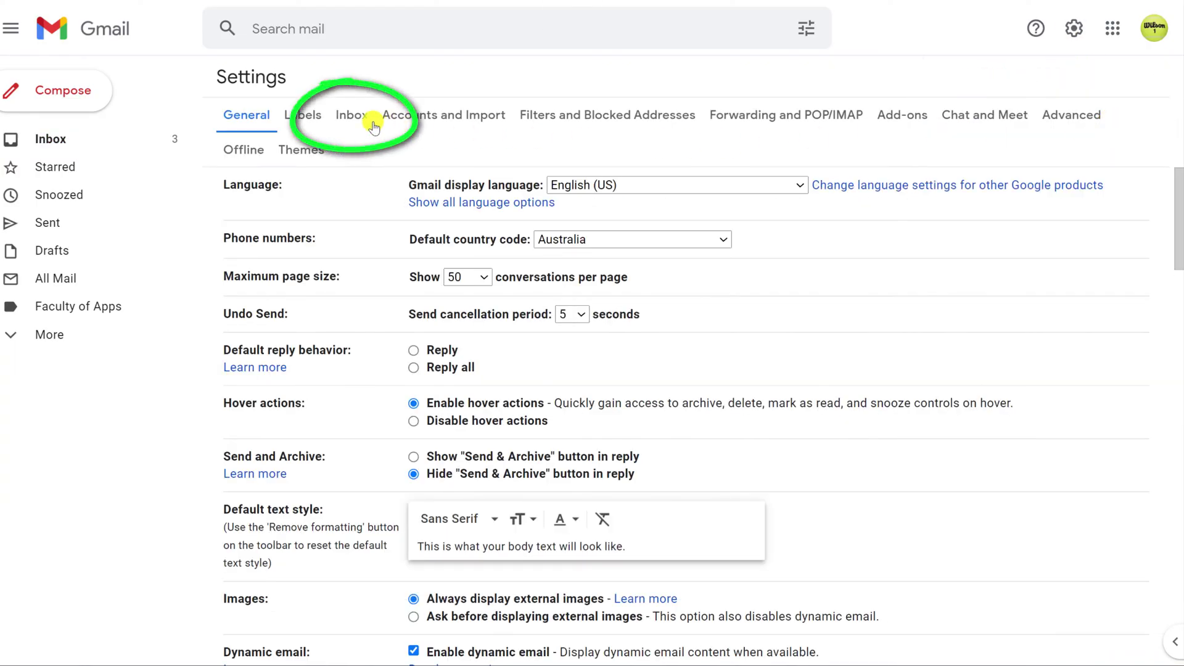
pyautogui.click(352, 115)
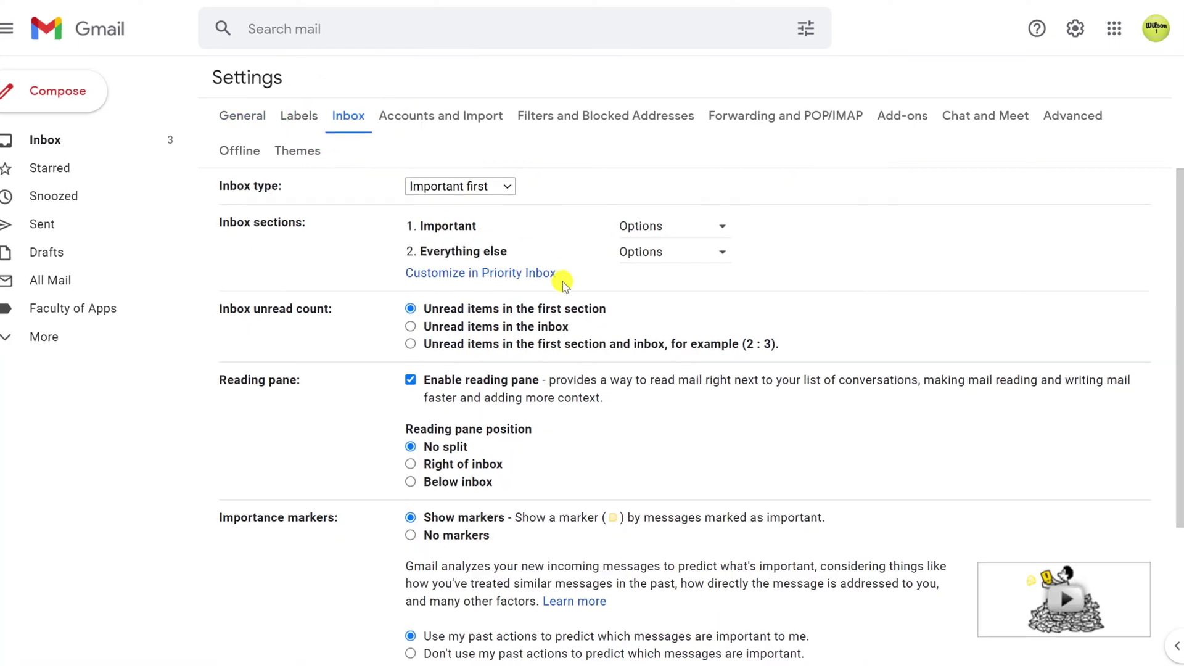
pyautogui.scroll(-1, 556, 306)
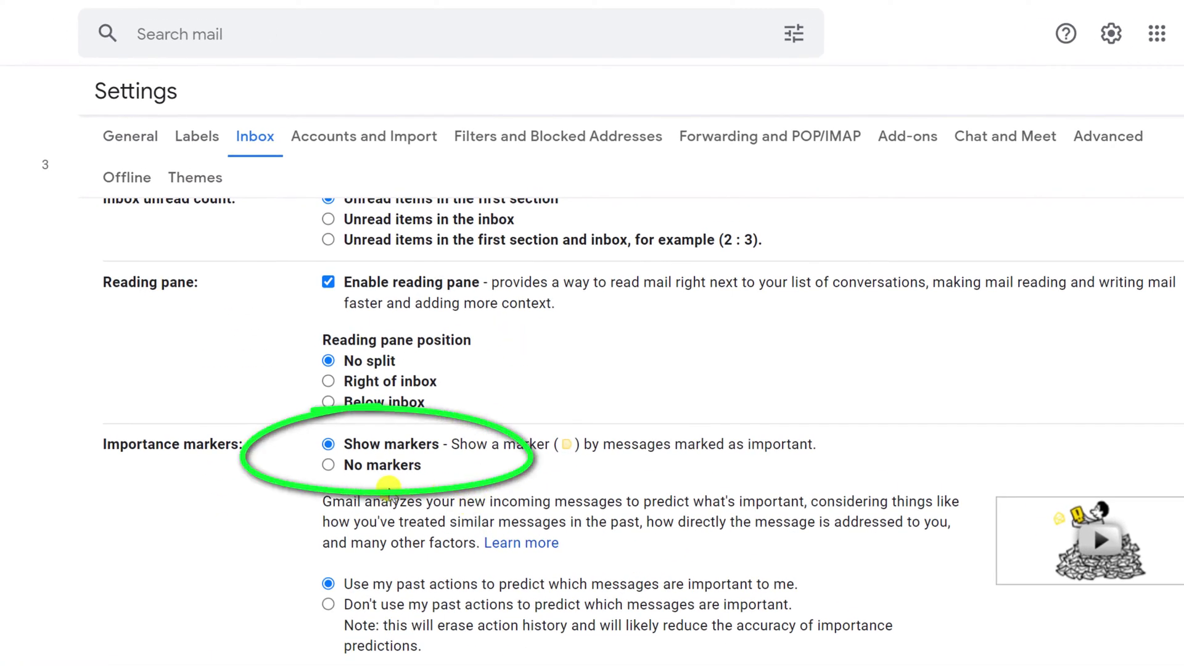
pyautogui.click(329, 466)
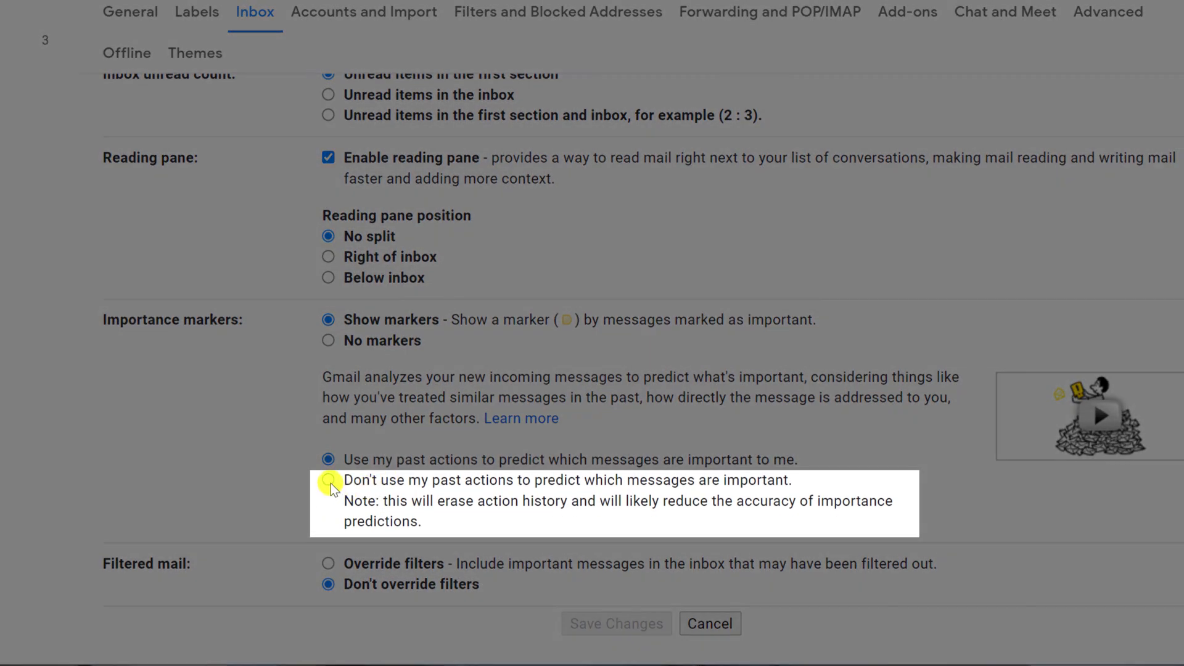
pyautogui.click(330, 481)
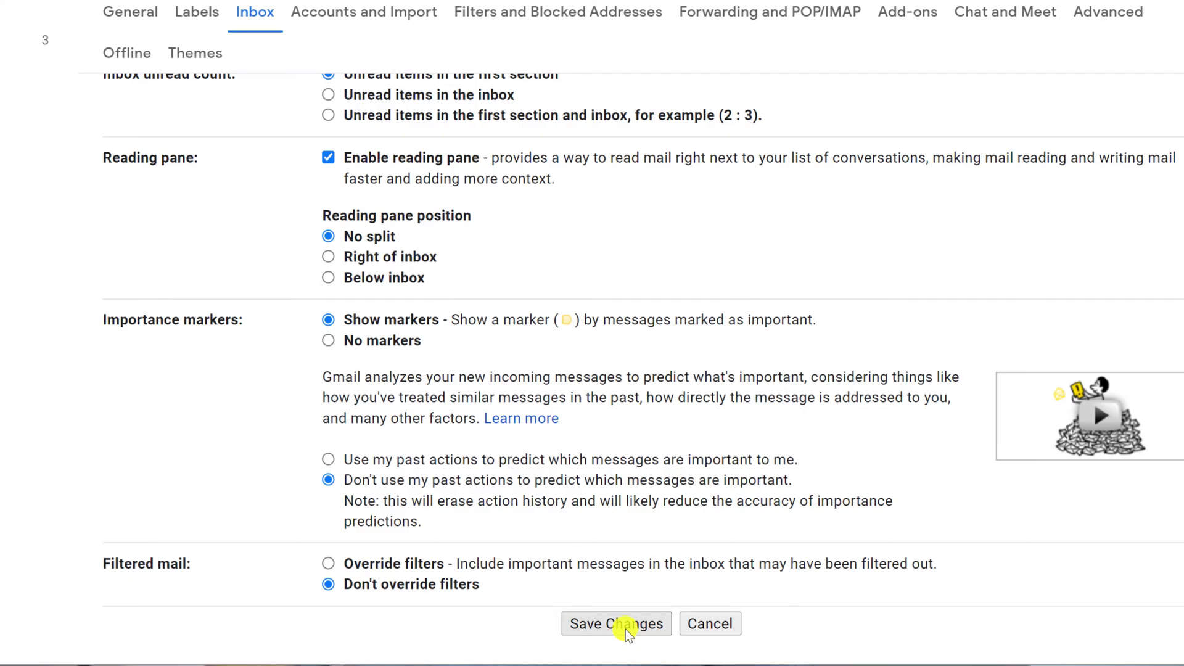
pyautogui.click(627, 625)
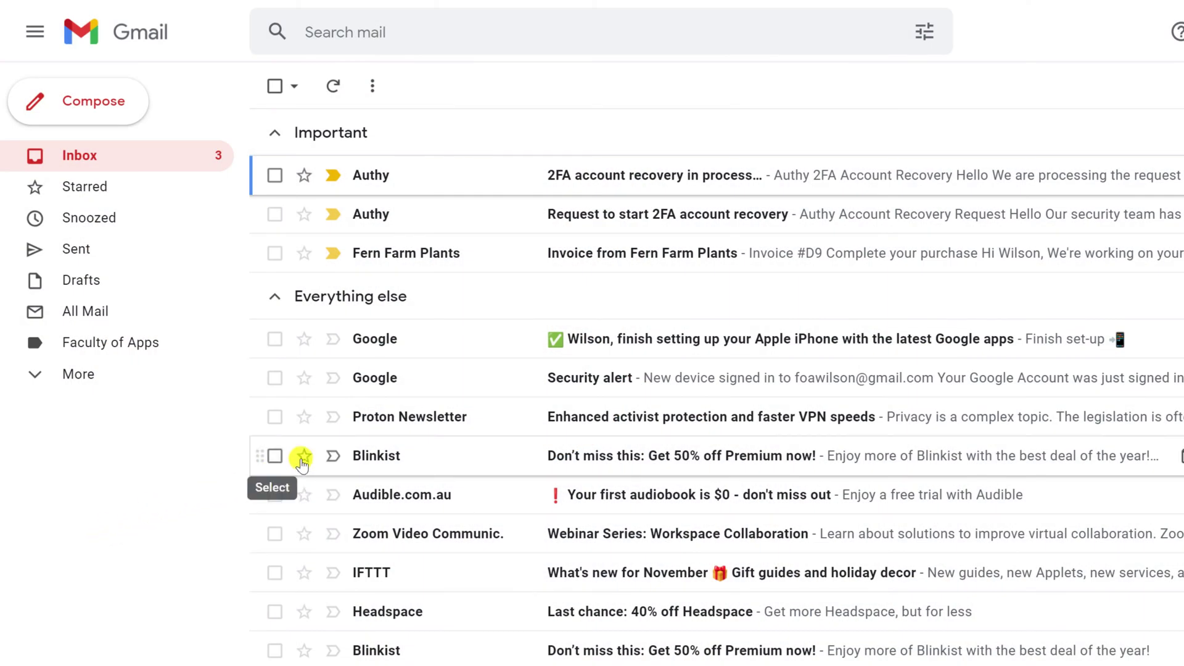
# Step: Star the Blinkist (Nov 19), Audible.com.au and Headspace conversations
pyautogui.click(304, 456)
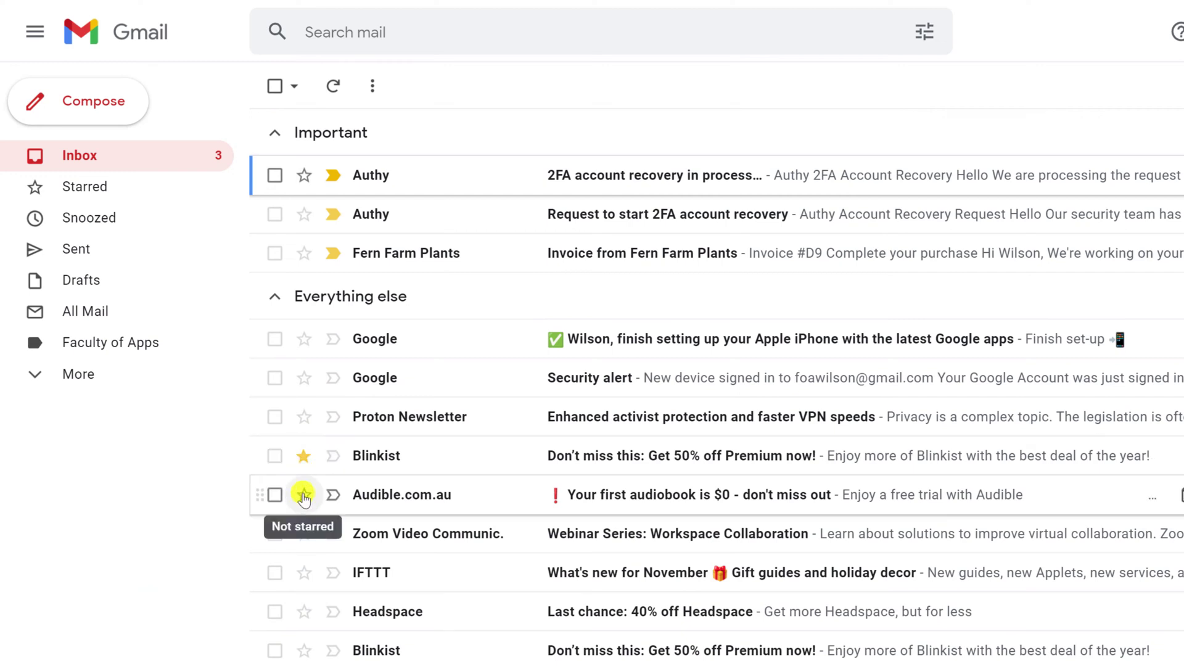
pyautogui.click(303, 495)
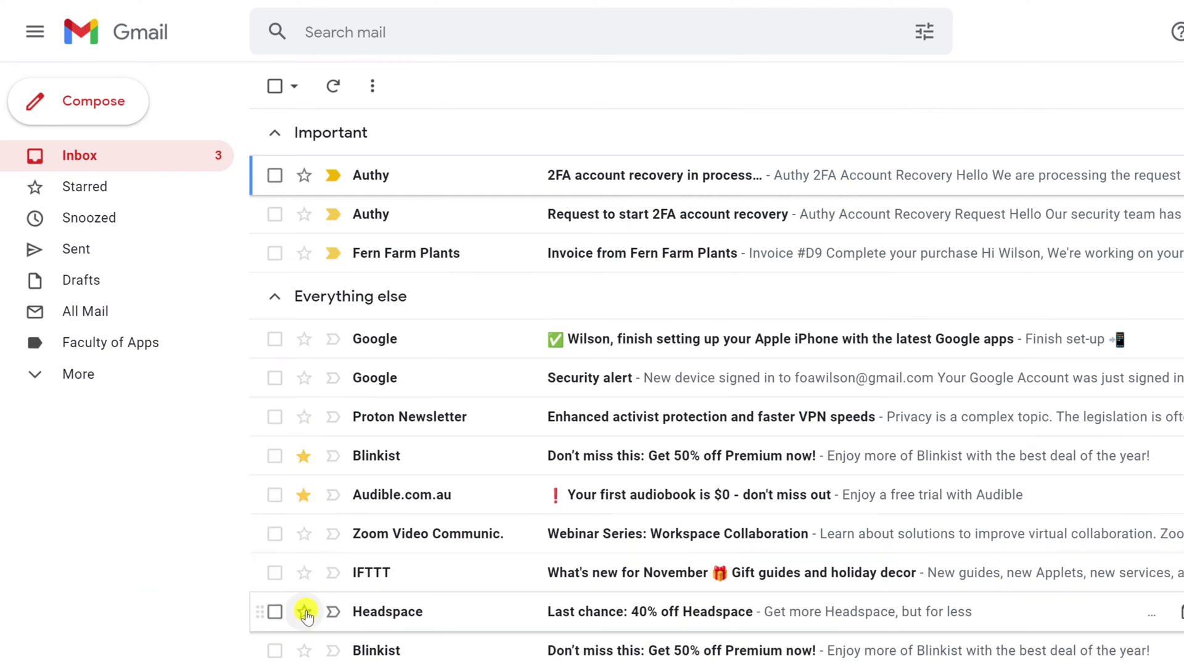
pyautogui.click(305, 612)
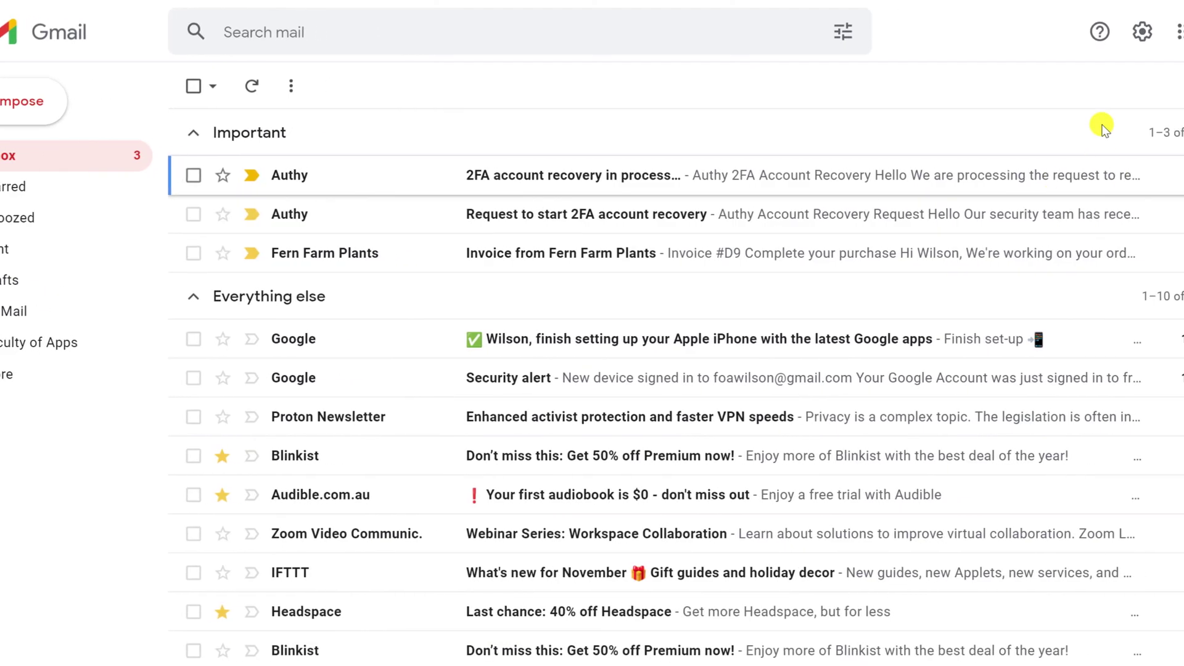
# Step: Switch the inbox type to 'Starred first' and close Quick settings
pyautogui.click(1062, 36)
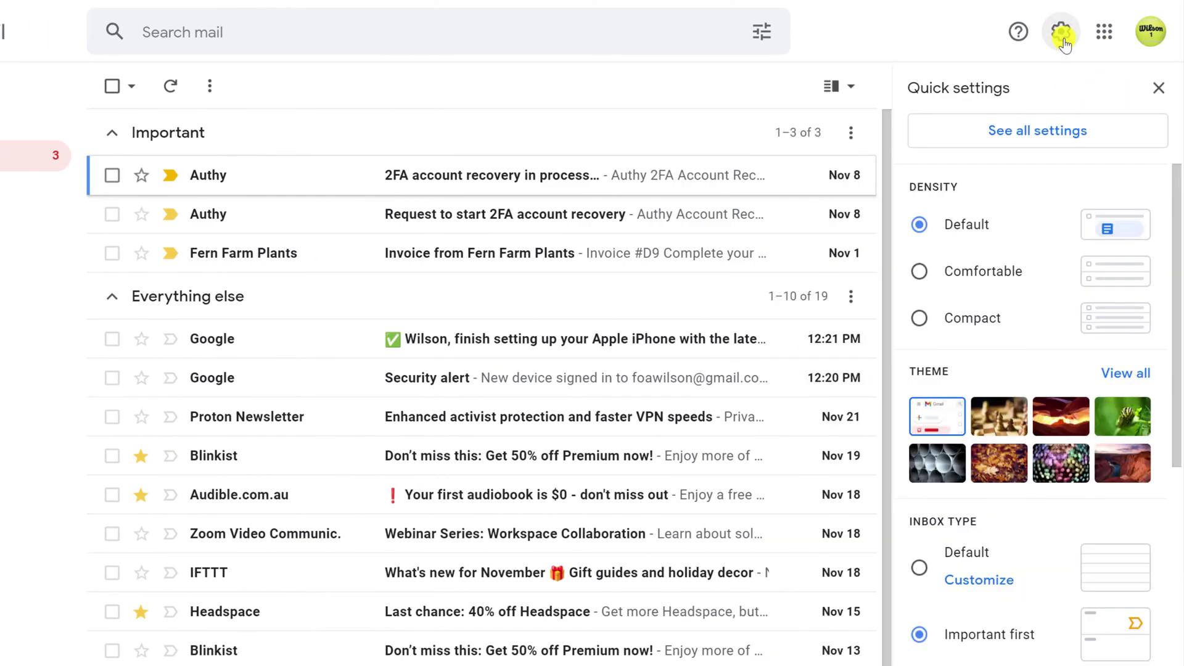
pyautogui.moveTo(1175, 431); pyautogui.dragTo(1178, 563)
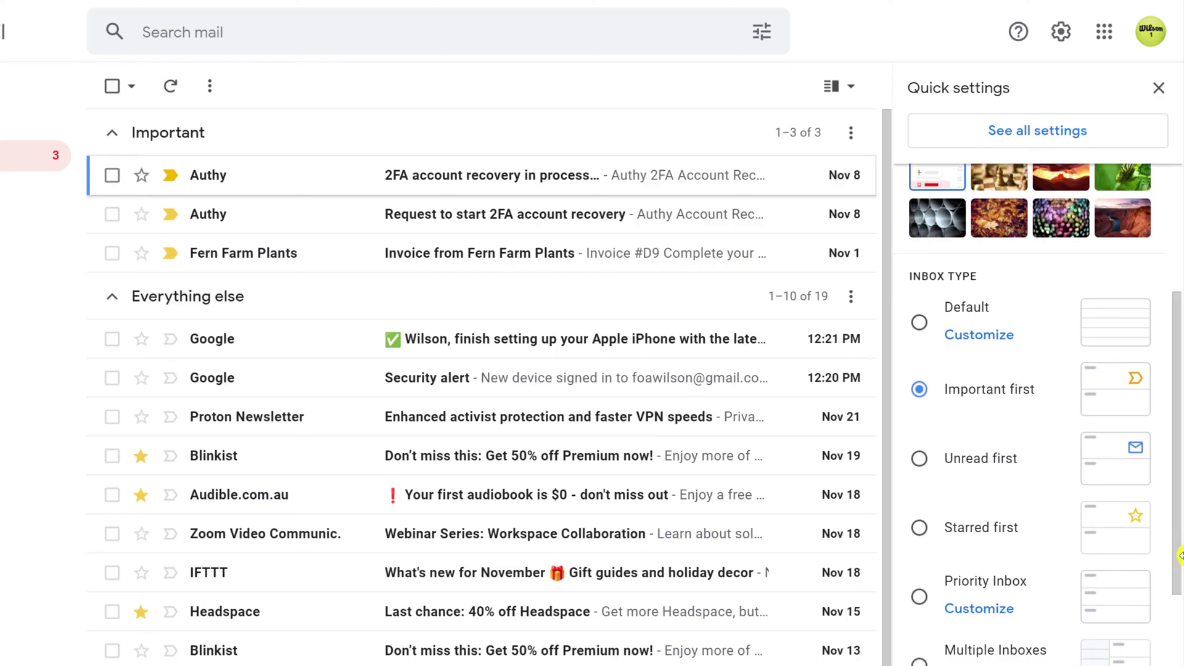
pyautogui.click(919, 531)
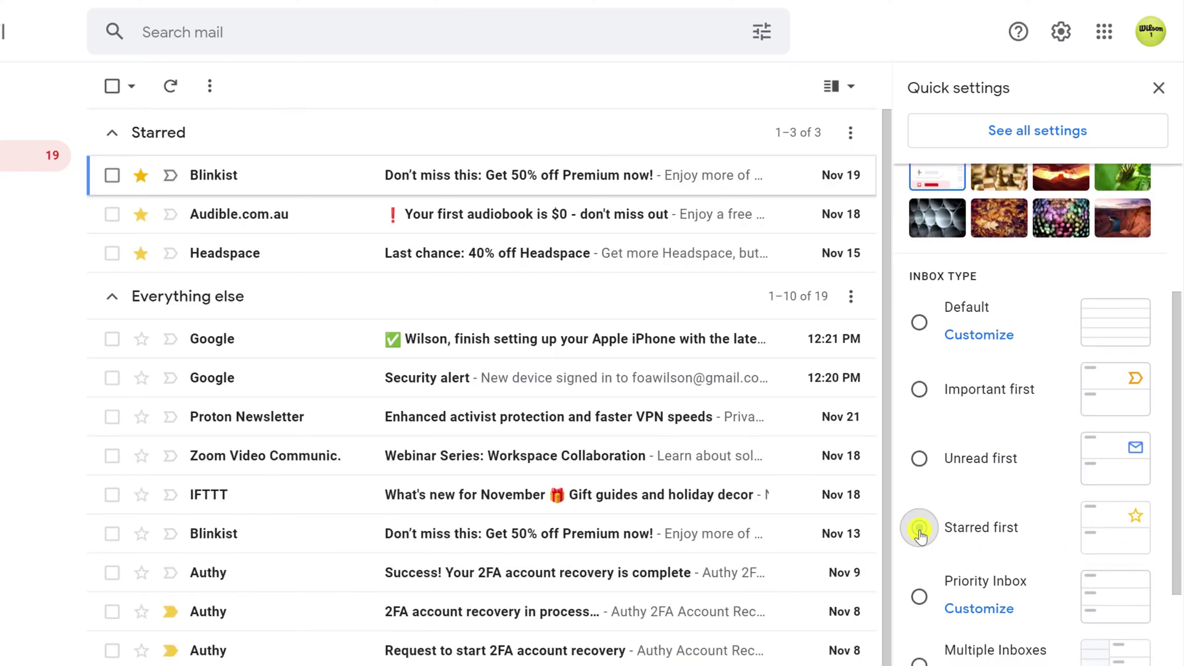
pyautogui.click(1158, 88)
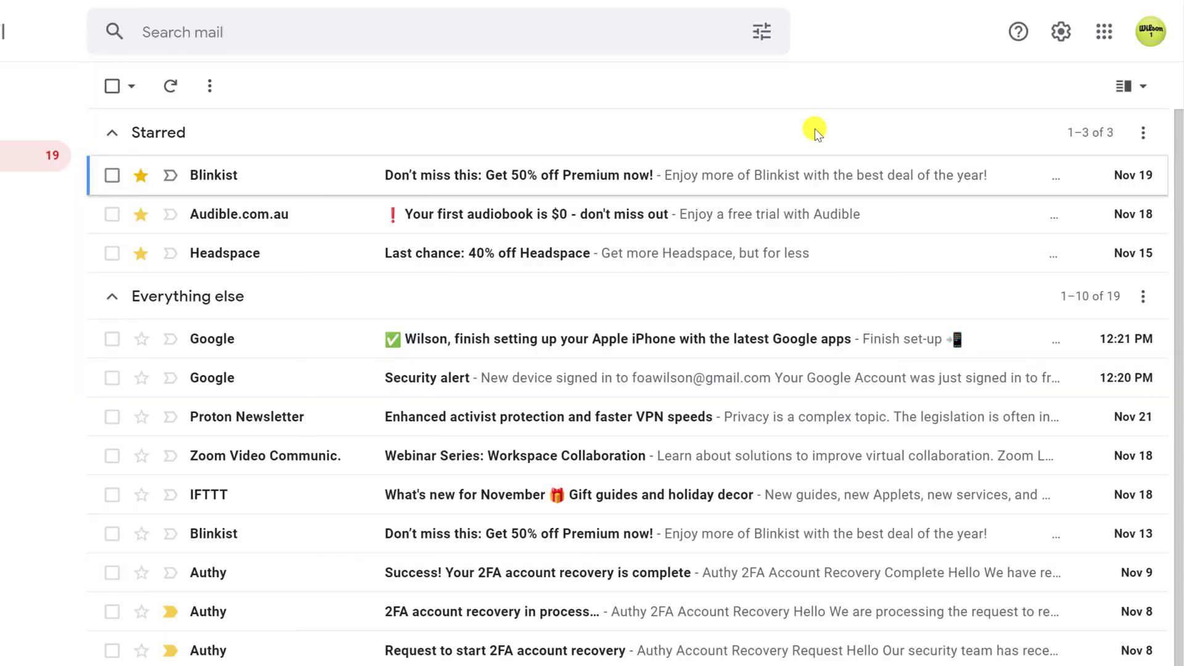
# Step: Move the red exclamation marker from 'Not in use' to 'In use' in Stars settings
pyautogui.click(1062, 32)
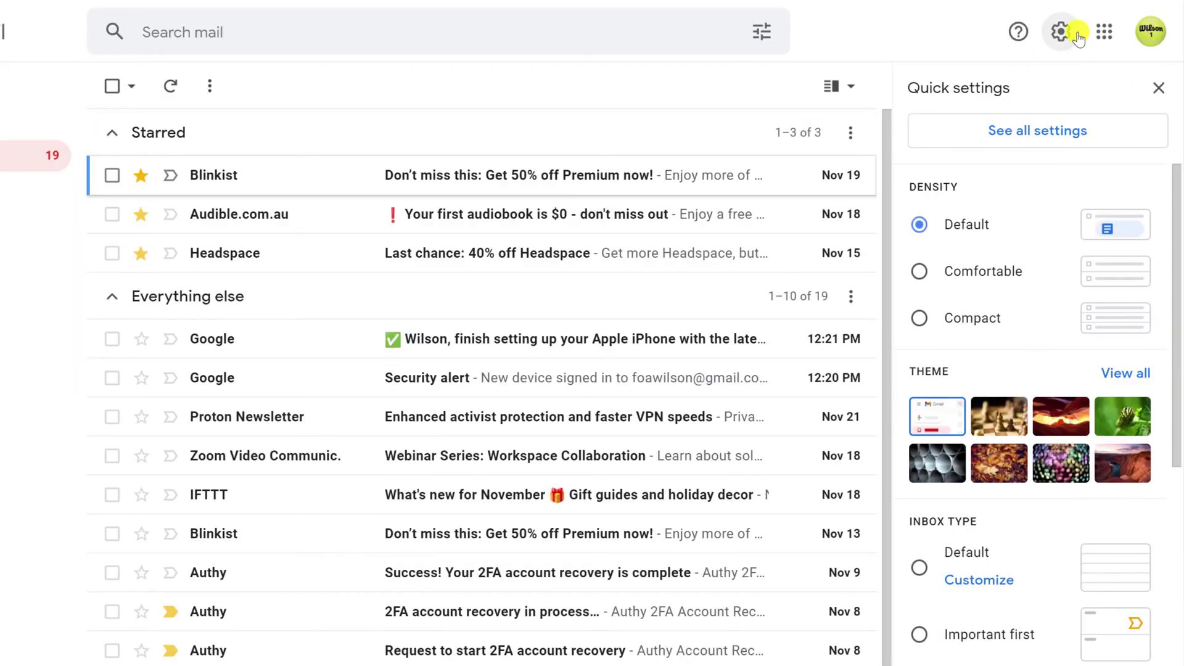
pyautogui.click(1033, 130)
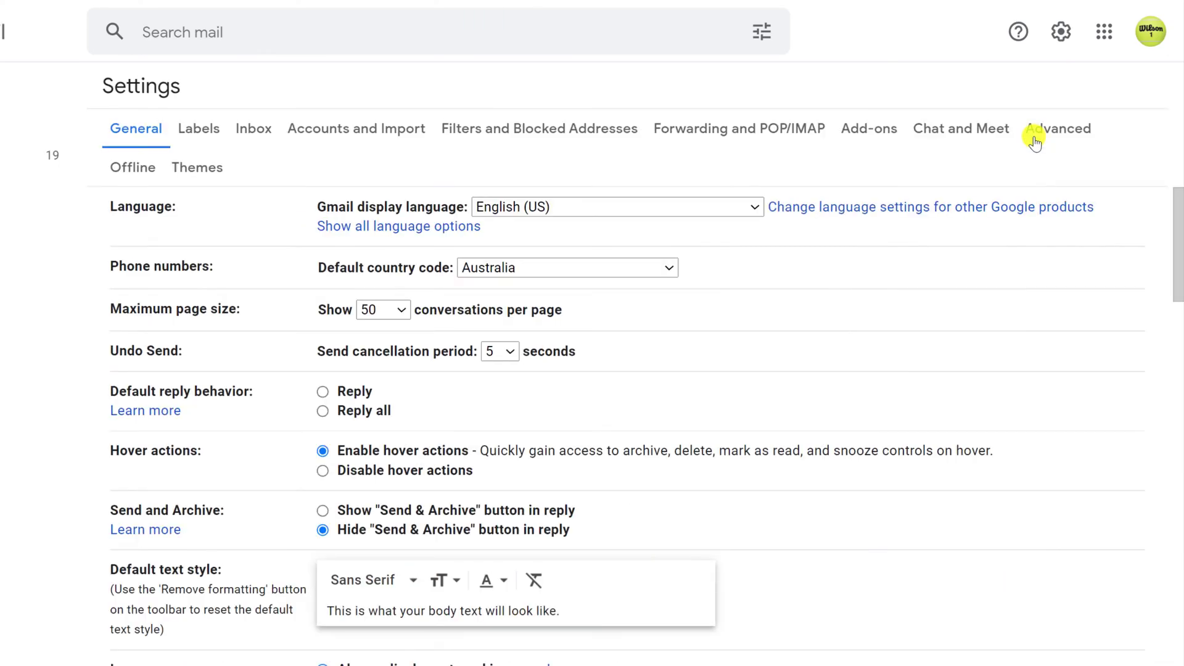
pyautogui.moveTo(1179, 222); pyautogui.dragTo(1173, 529)
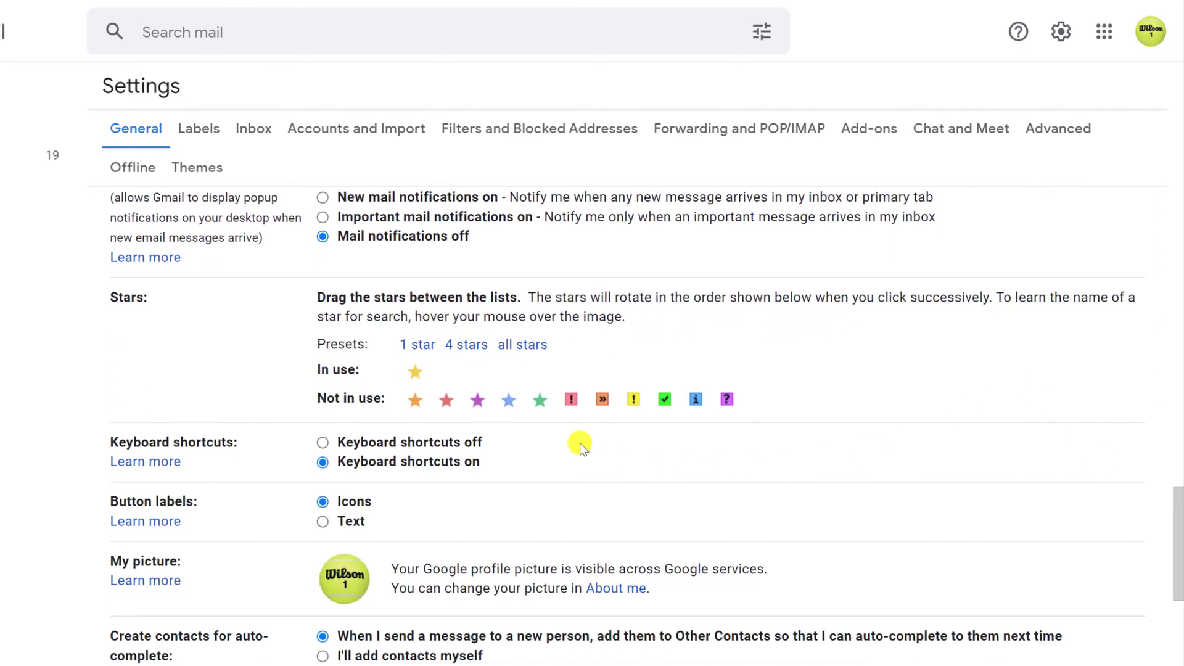
pyautogui.moveTo(572, 399)
pyautogui.mouseDown()
pyautogui.moveTo(546, 378)
pyautogui.moveTo(469, 371)
pyautogui.mouseUp()
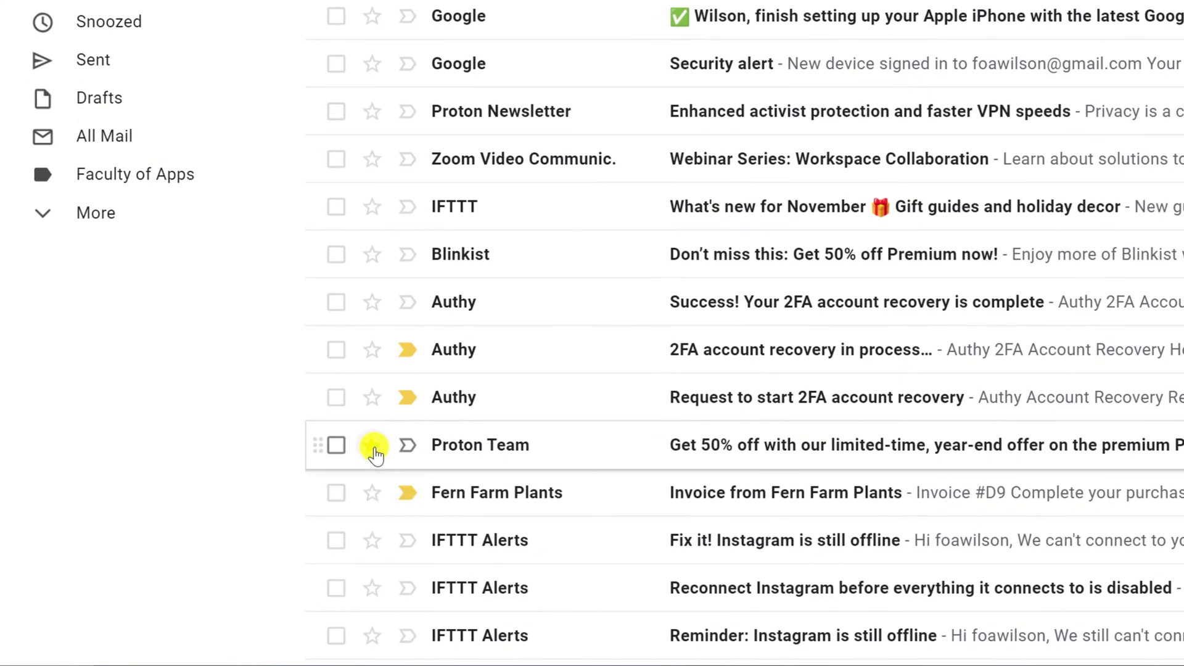
# Step: Give Proton Team a yellow star and the Fern Farm Plants invoice a red exclamation marker
pyautogui.click(372, 447)
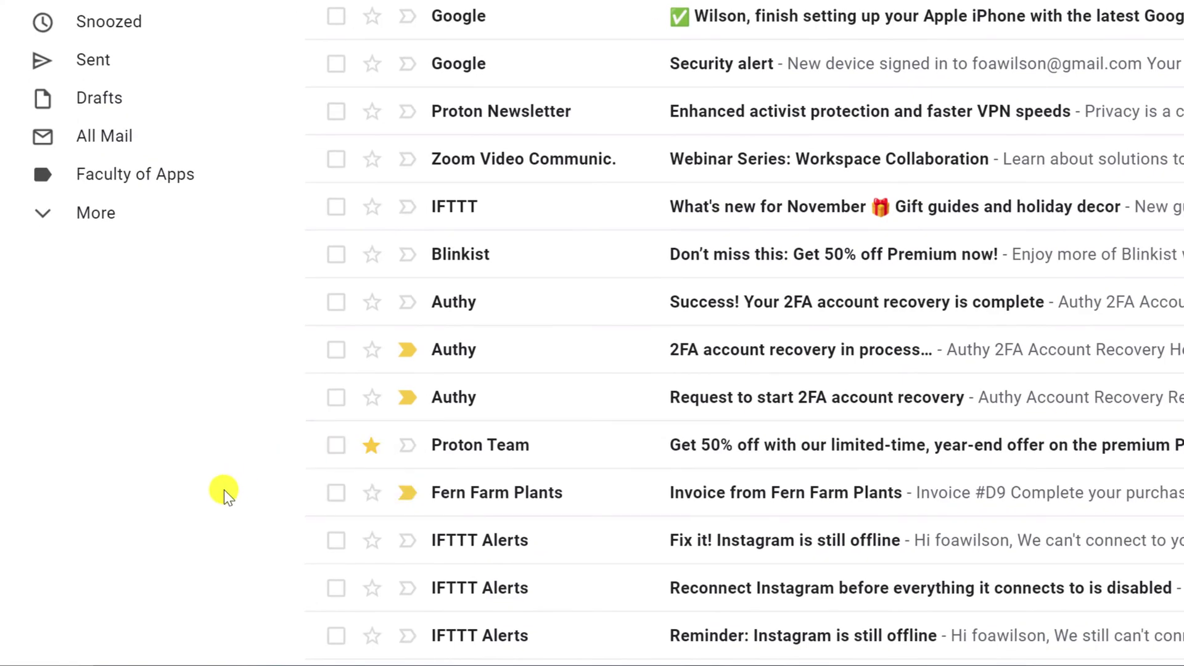
pyautogui.click(372, 494)
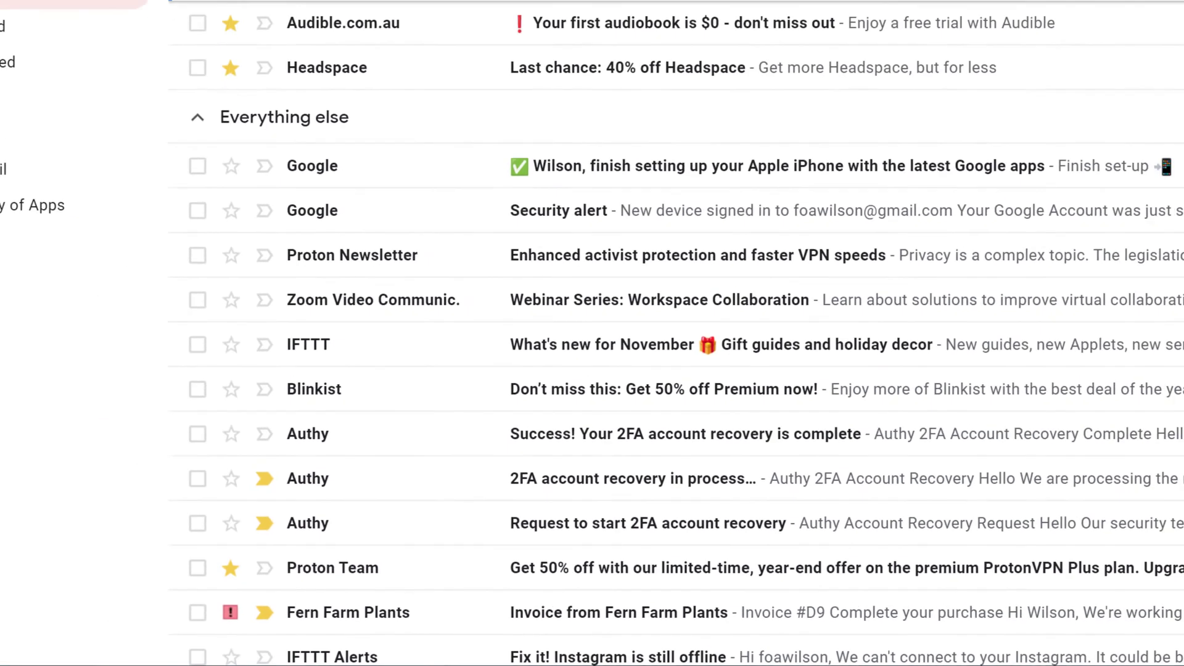
# Step: Switch the inbox type to 'Priority Inbox' and close Quick settings
pyautogui.click(1073, 28)
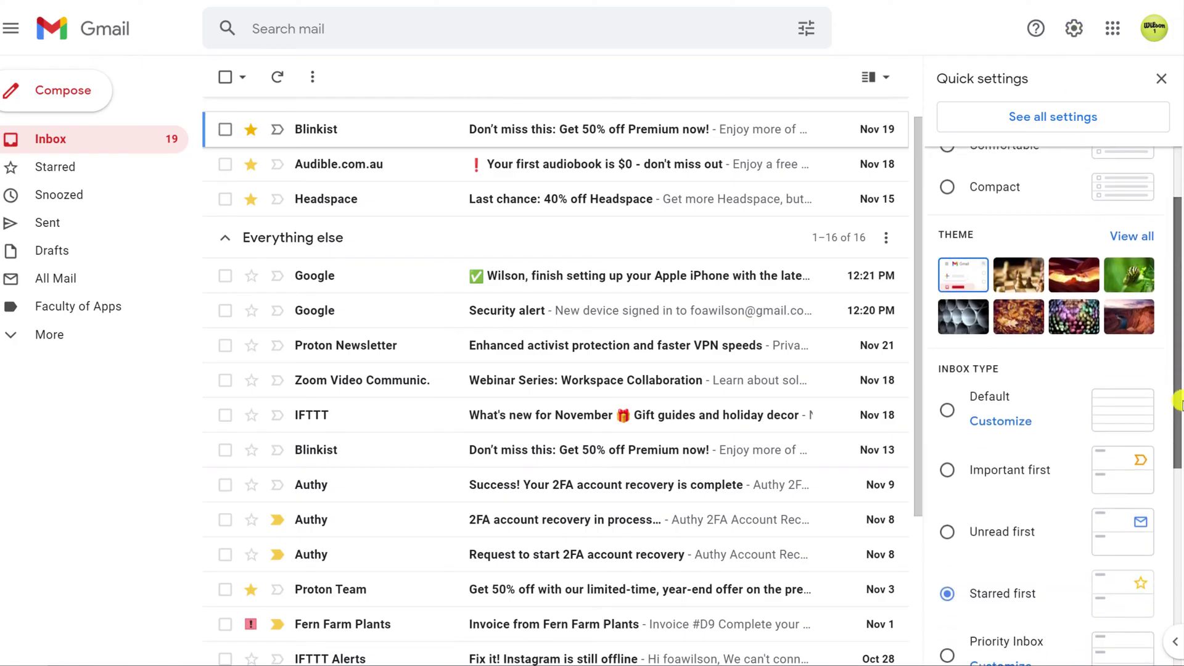
pyautogui.moveTo(1180, 404); pyautogui.dragTo(1180, 479)
pyautogui.click(948, 509)
pyautogui.click(1162, 79)
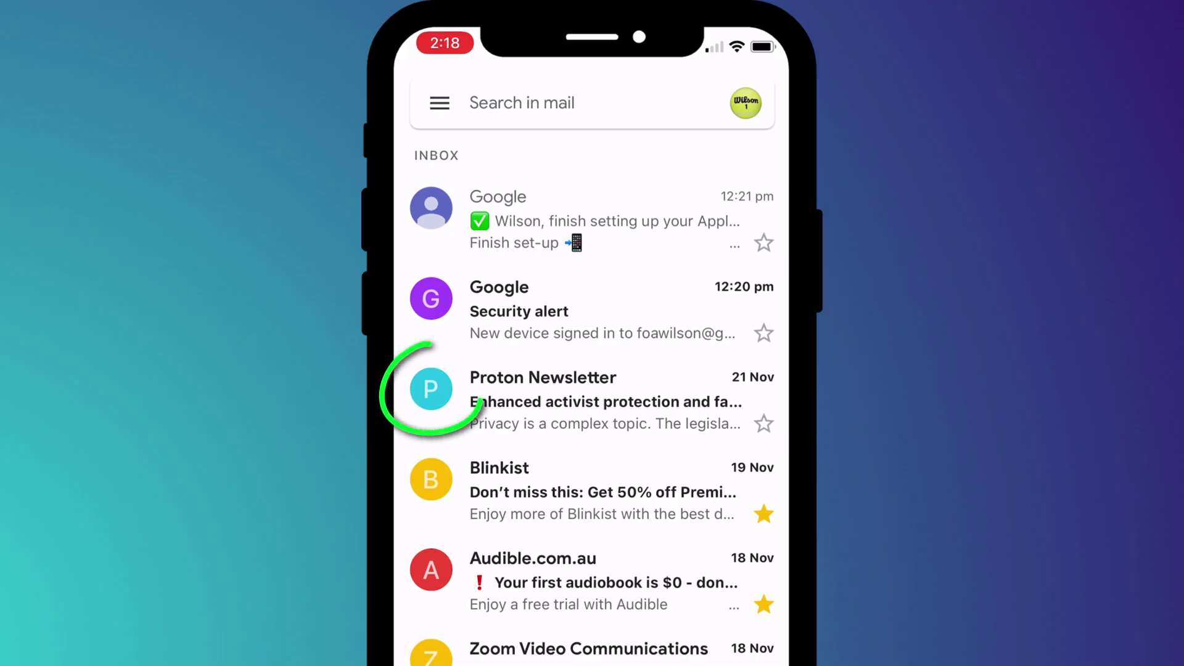
# Step: Mark the Proton Newsletter and Google iPhone set-up emails as important from the ⋯ menu
pyautogui.click(432, 389)
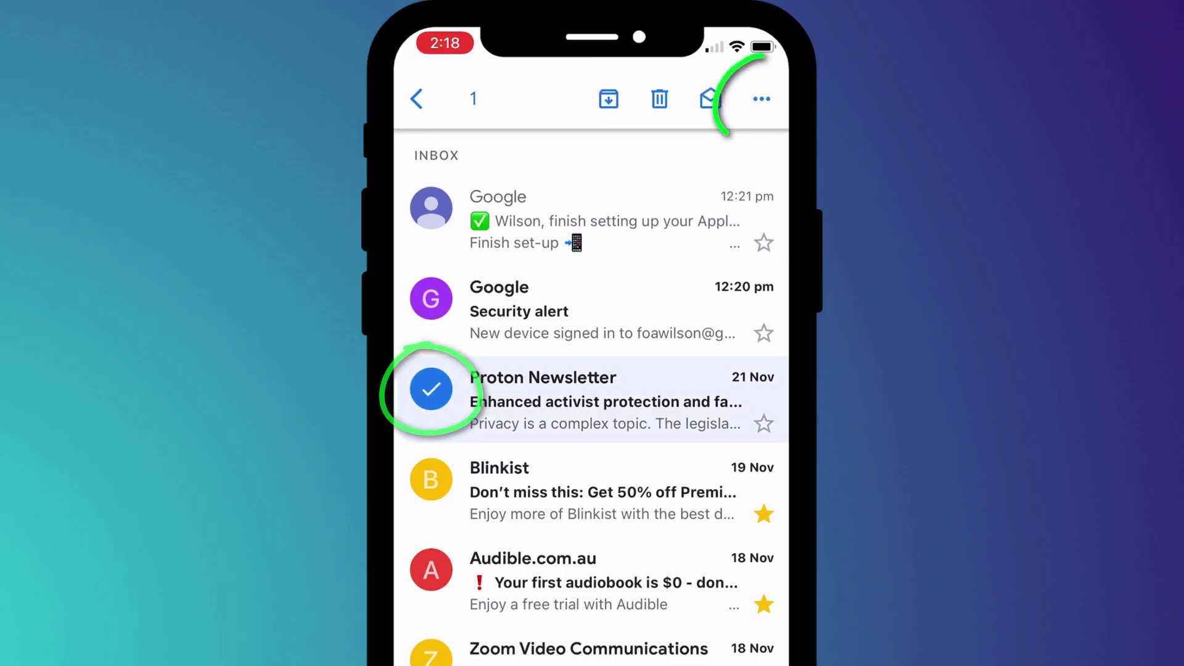
pyautogui.click(761, 98)
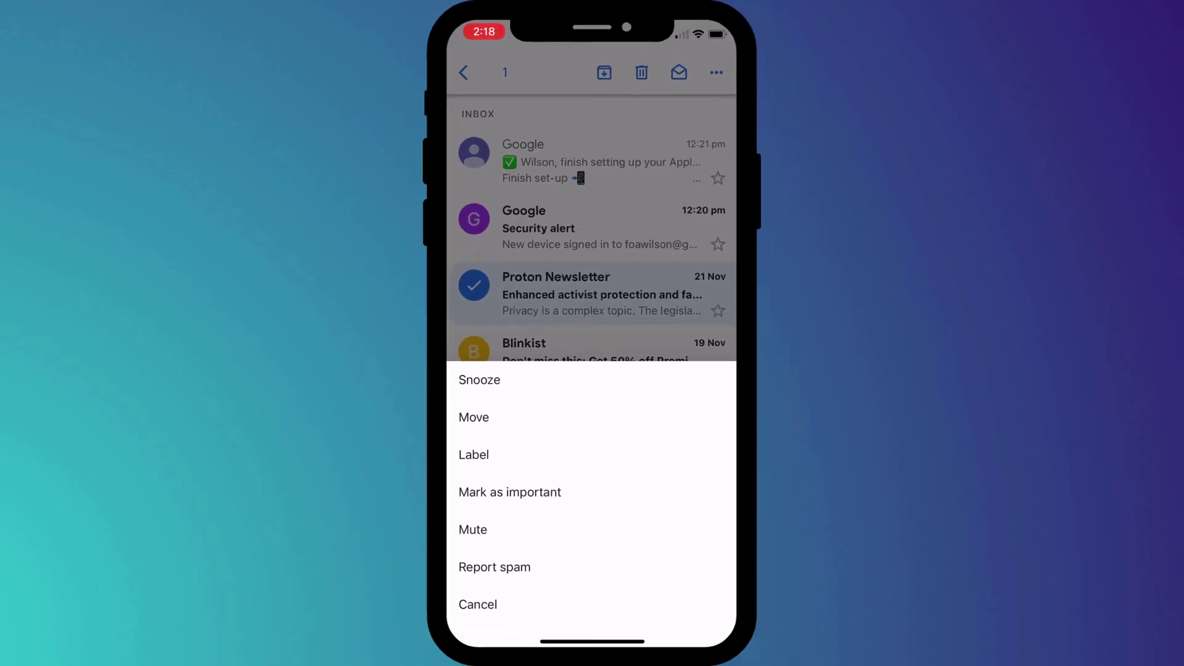
pyautogui.click(510, 492)
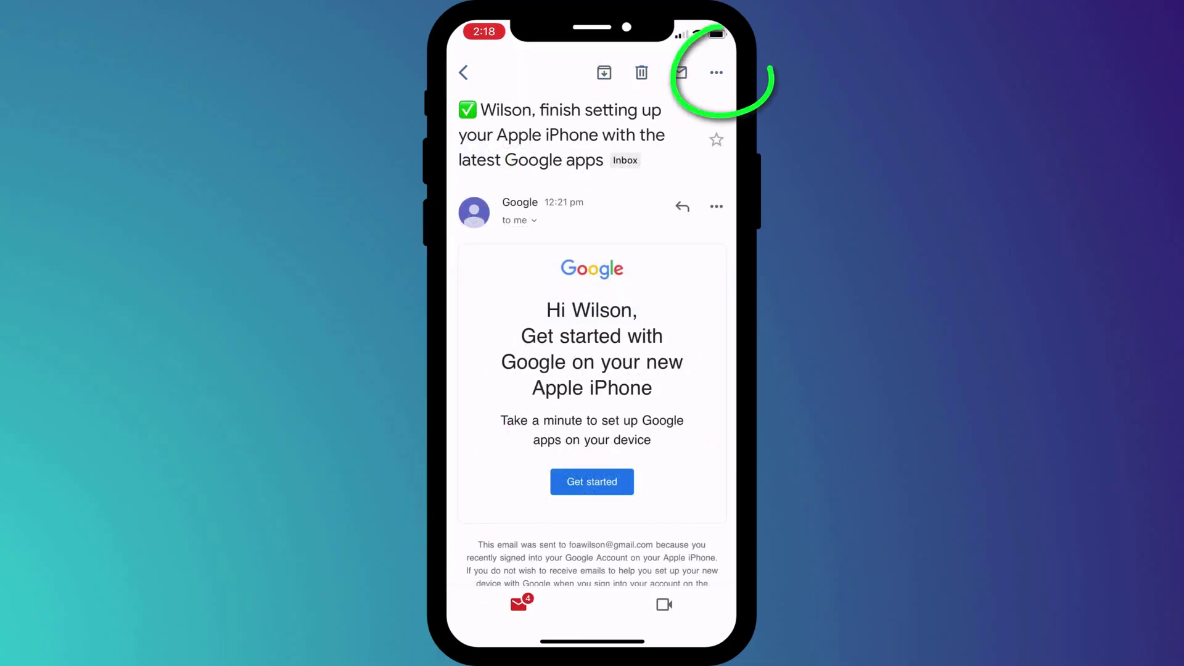
pyautogui.click(716, 72)
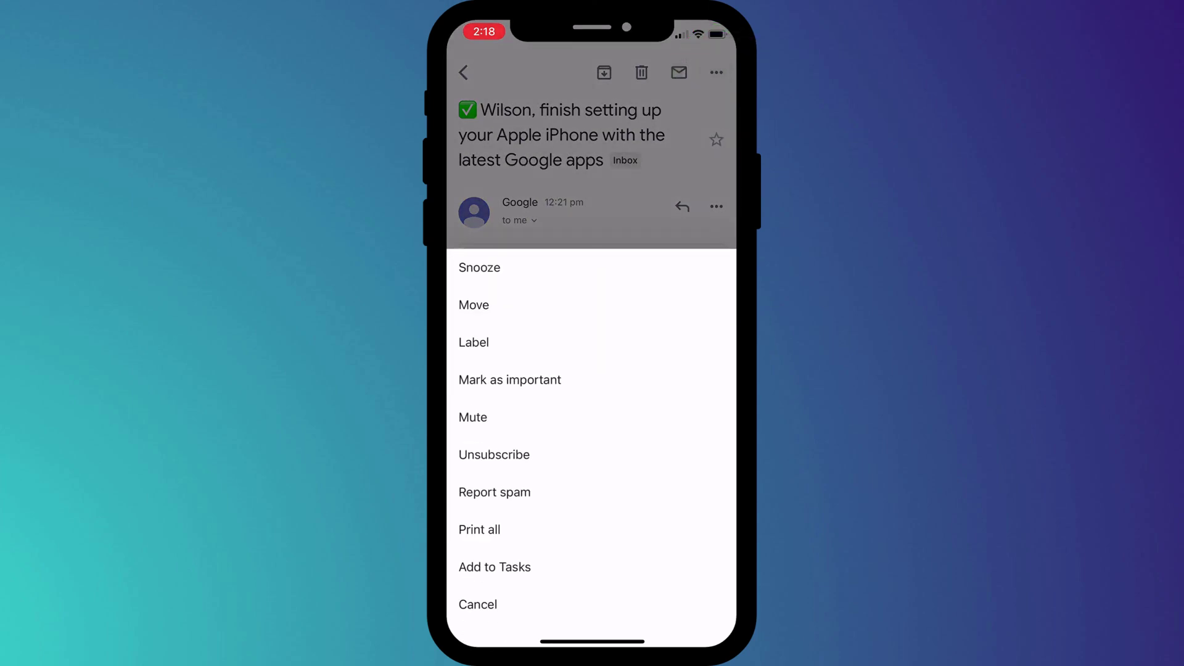
pyautogui.click(509, 380)
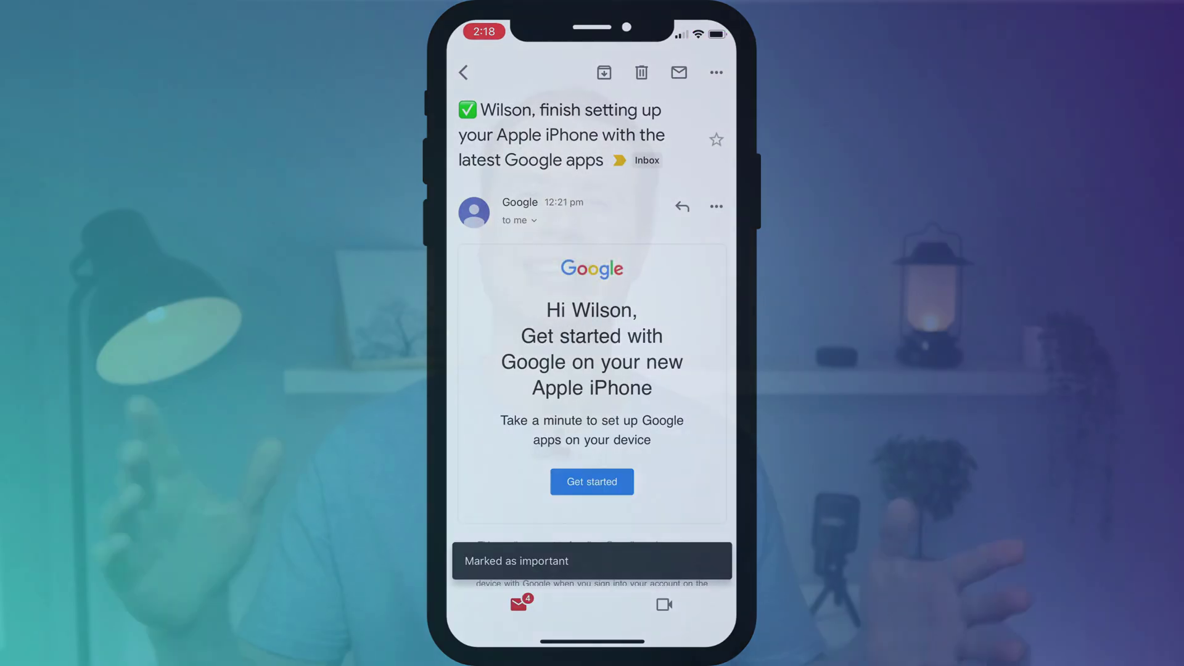